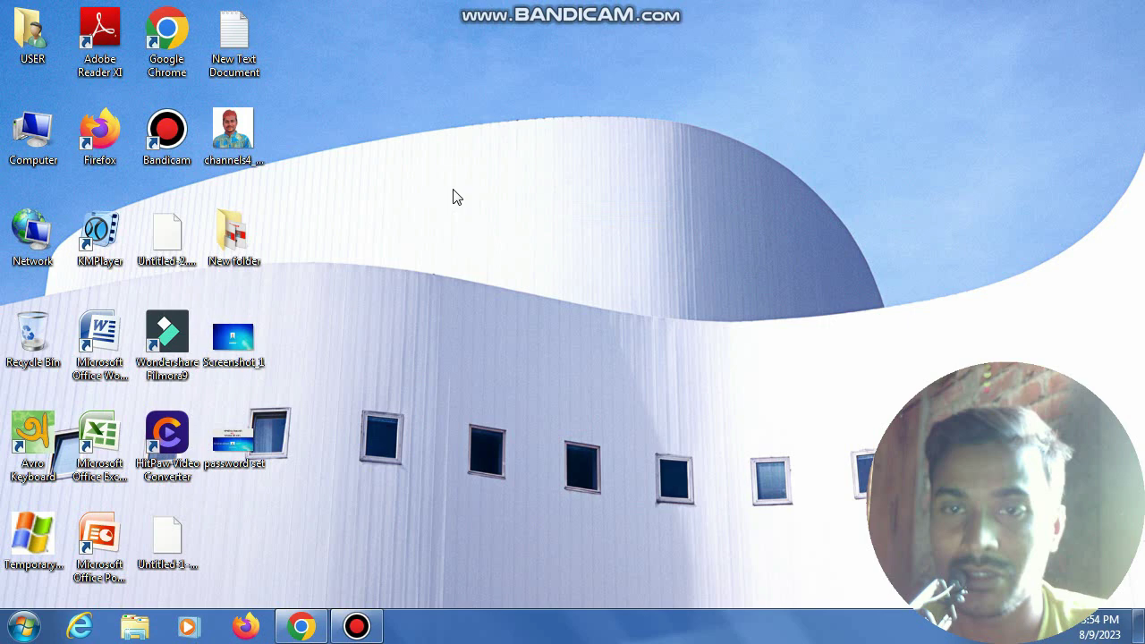
- Dismiss the color scheme performance prompt and open the desktop's Personalization settings
right_click(469, 123)
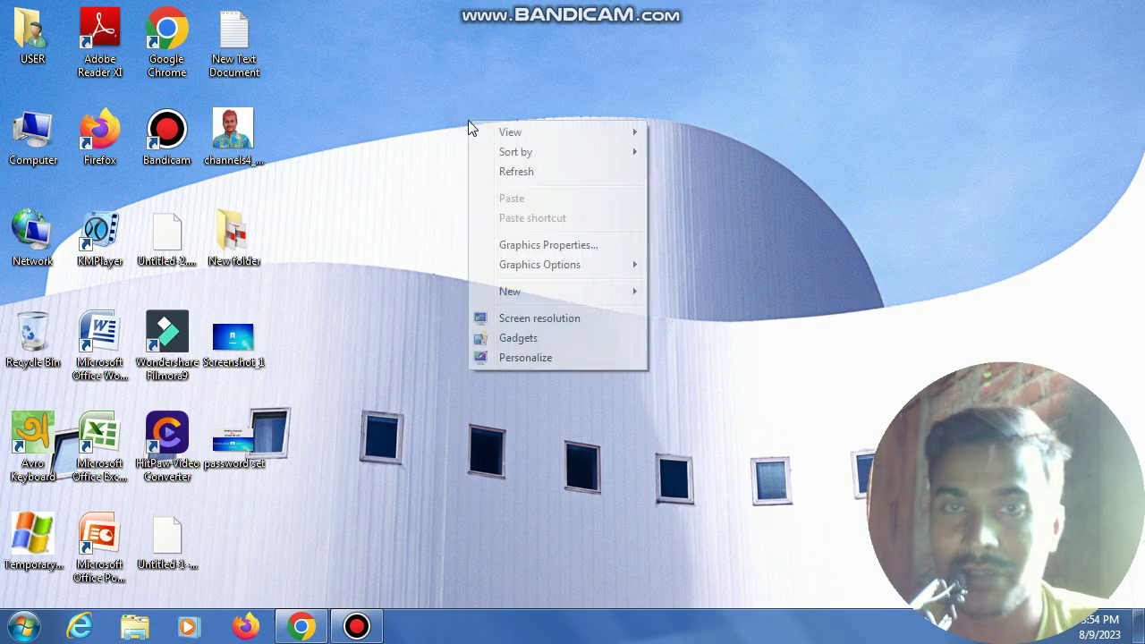
click(518, 362)
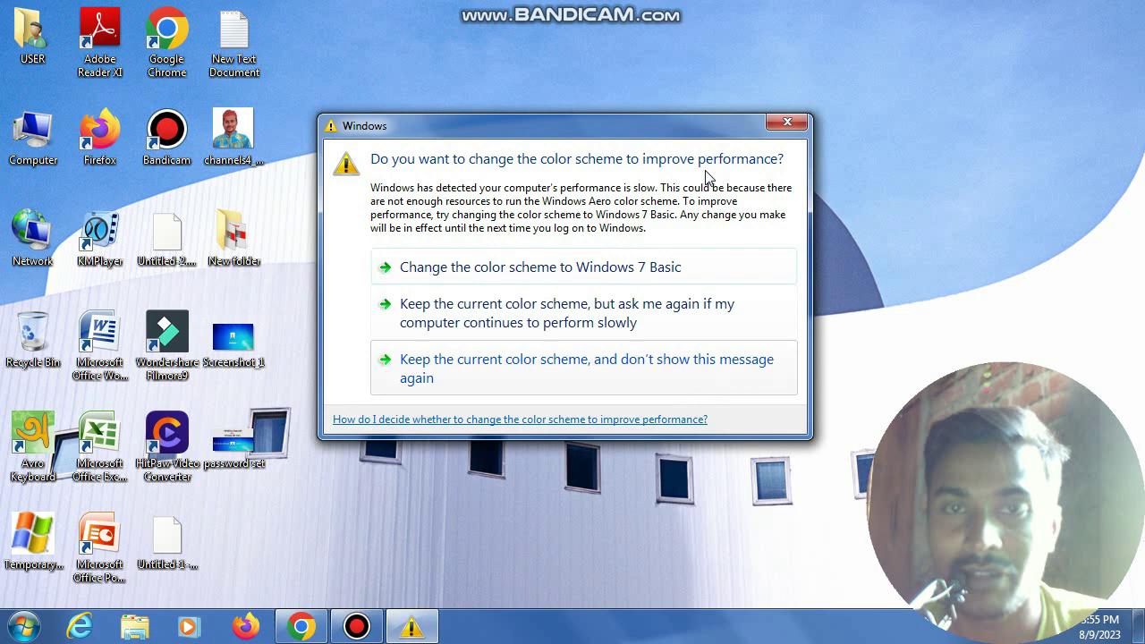
click(787, 122)
right_click(506, 138)
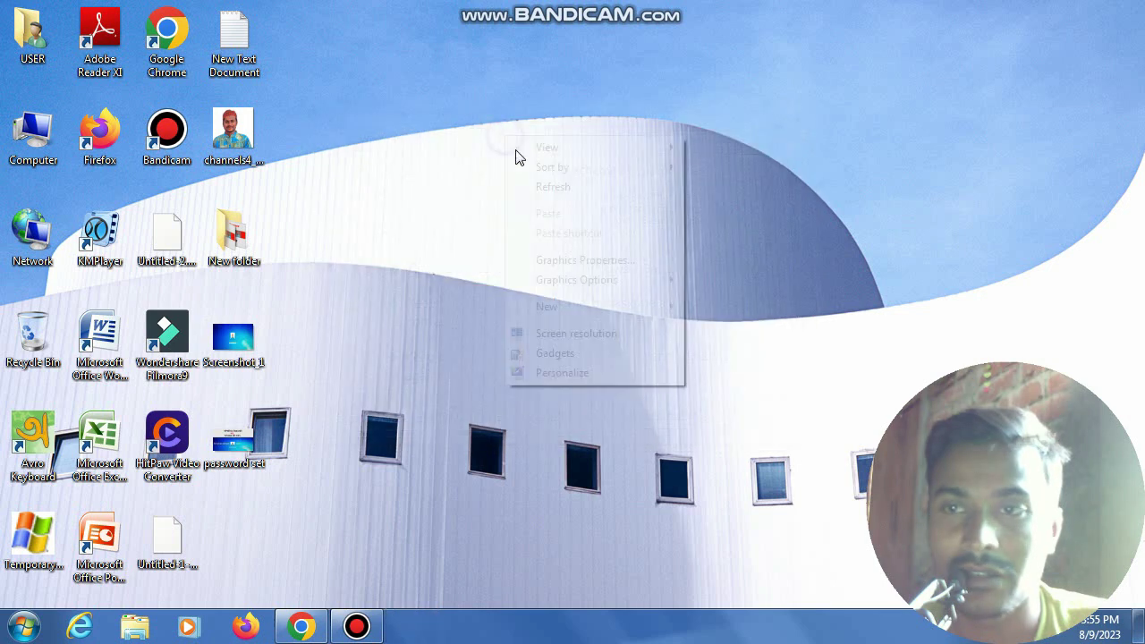
click(541, 374)
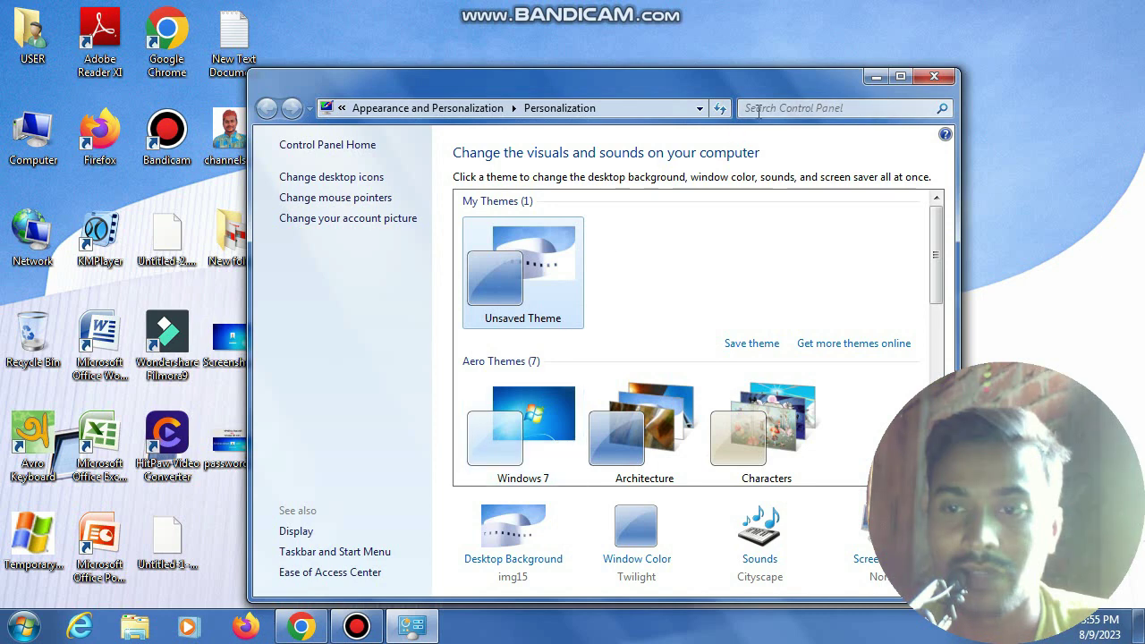
drag(608, 90, 482, 24)
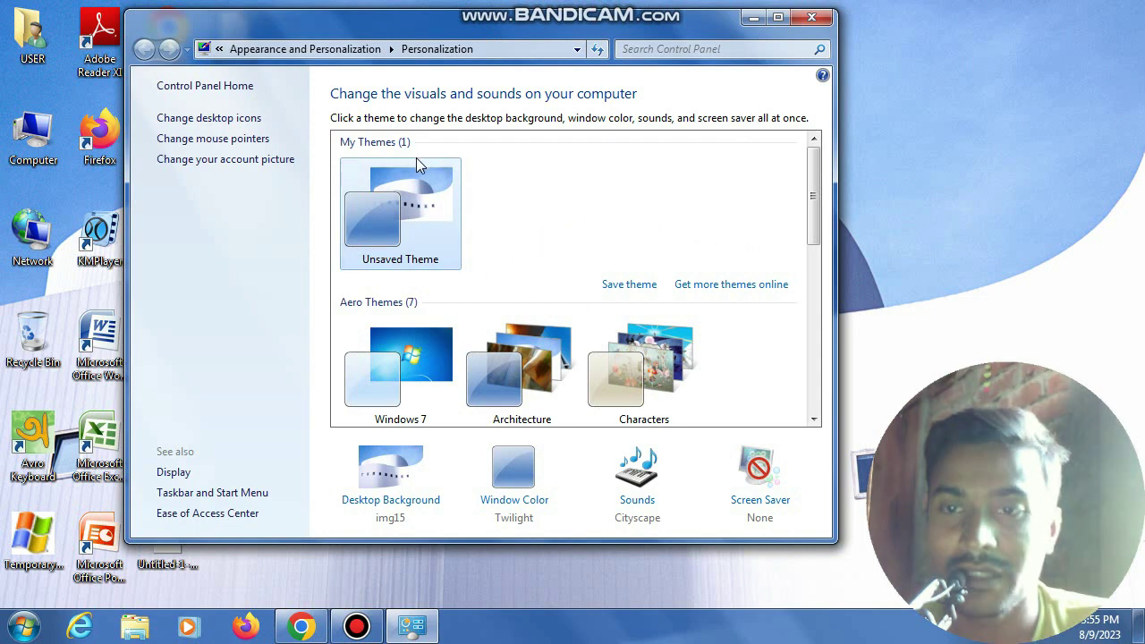
- Look through the Aero themes and open the Desktop Background settings
drag(811, 215, 812, 302)
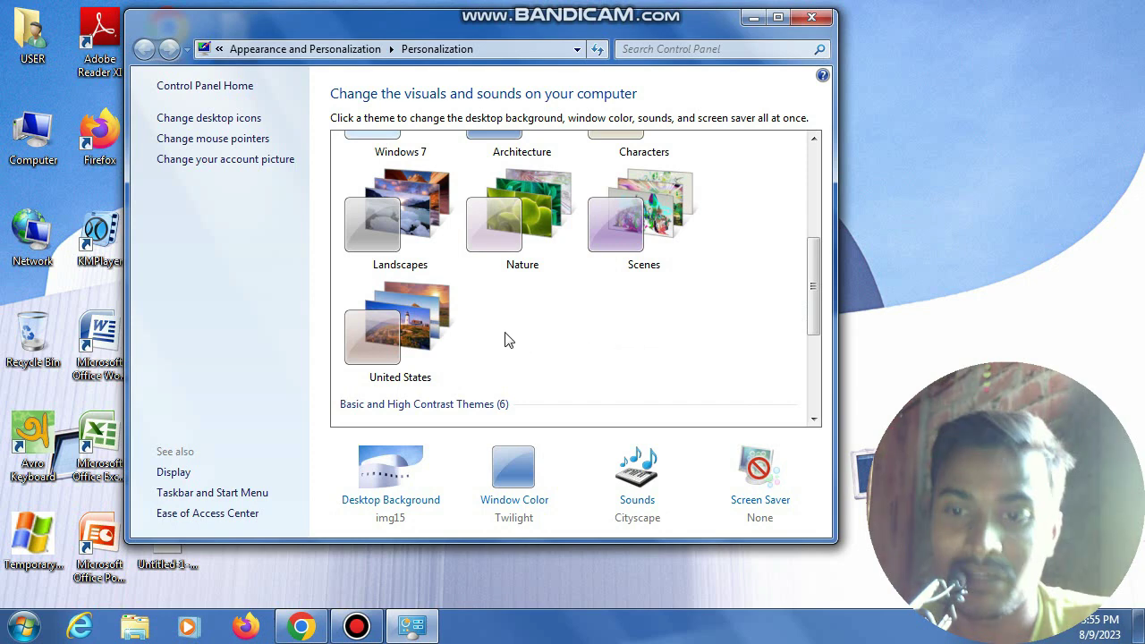
scroll(505, 338, up, 2)
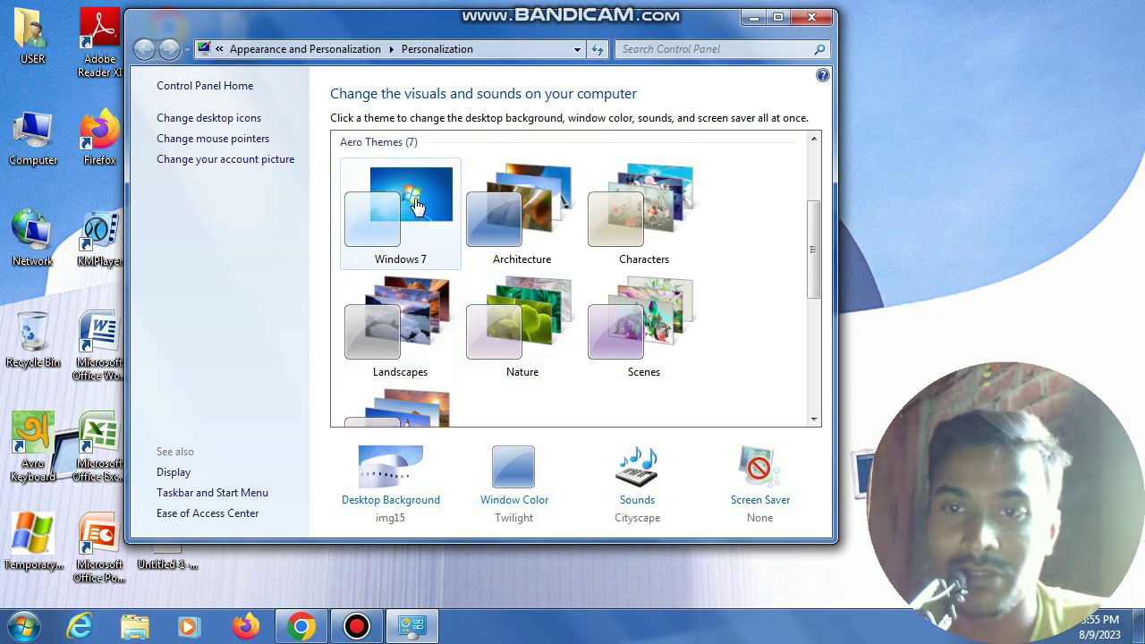
scroll(507, 295, down, 1)
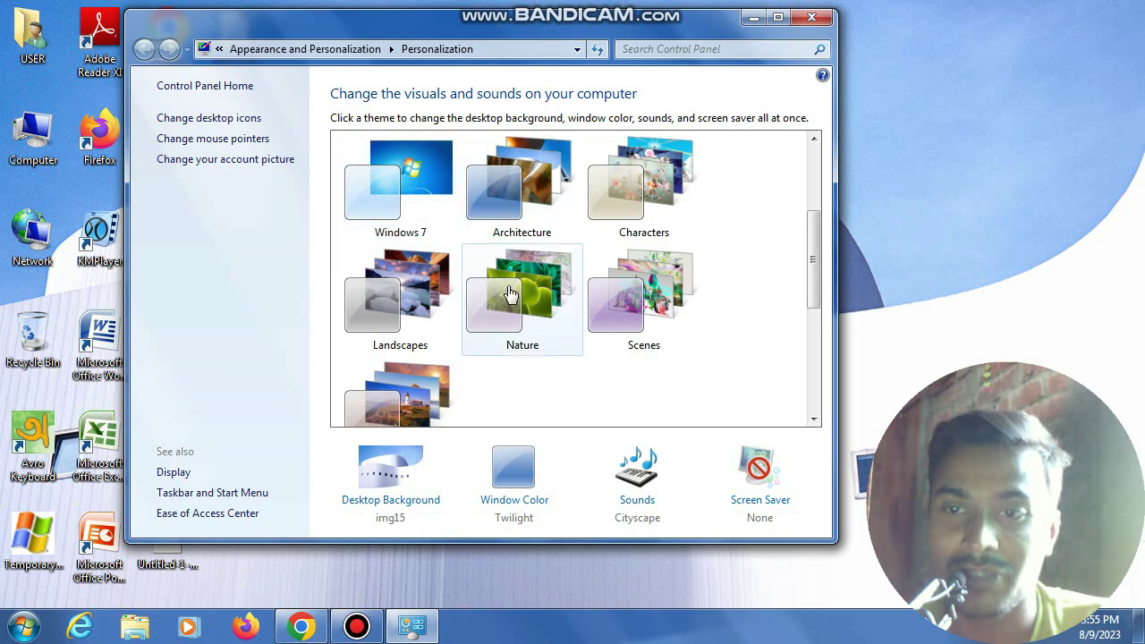
scroll(411, 338, down, 1)
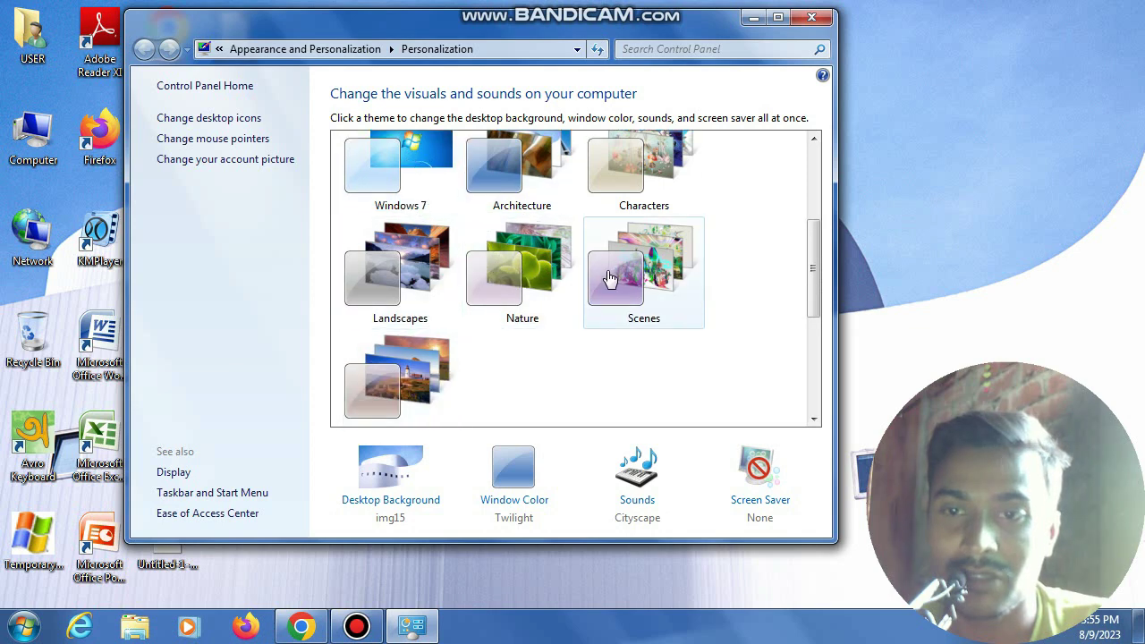
click(391, 499)
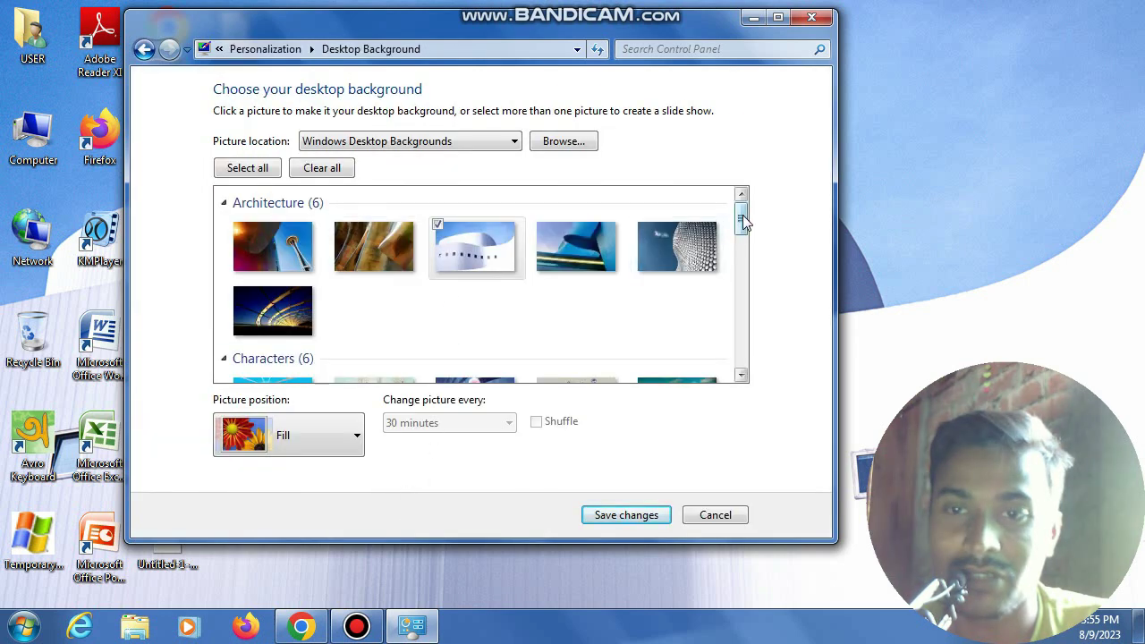
mouse_move(742, 223)
mouse_down()
mouse_move(746, 320)
mouse_move(742, 215)
mouse_up()
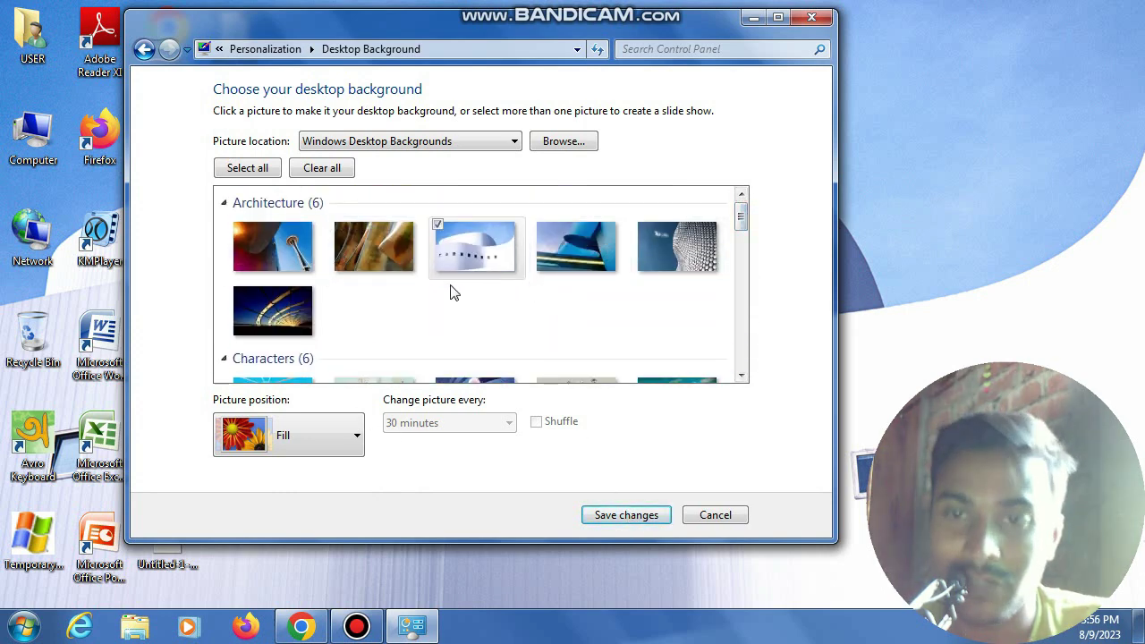
- Deselect the current background picture, try selecting all Windows desktop backgrounds for a slide show, and clear the whole selection
click(439, 226)
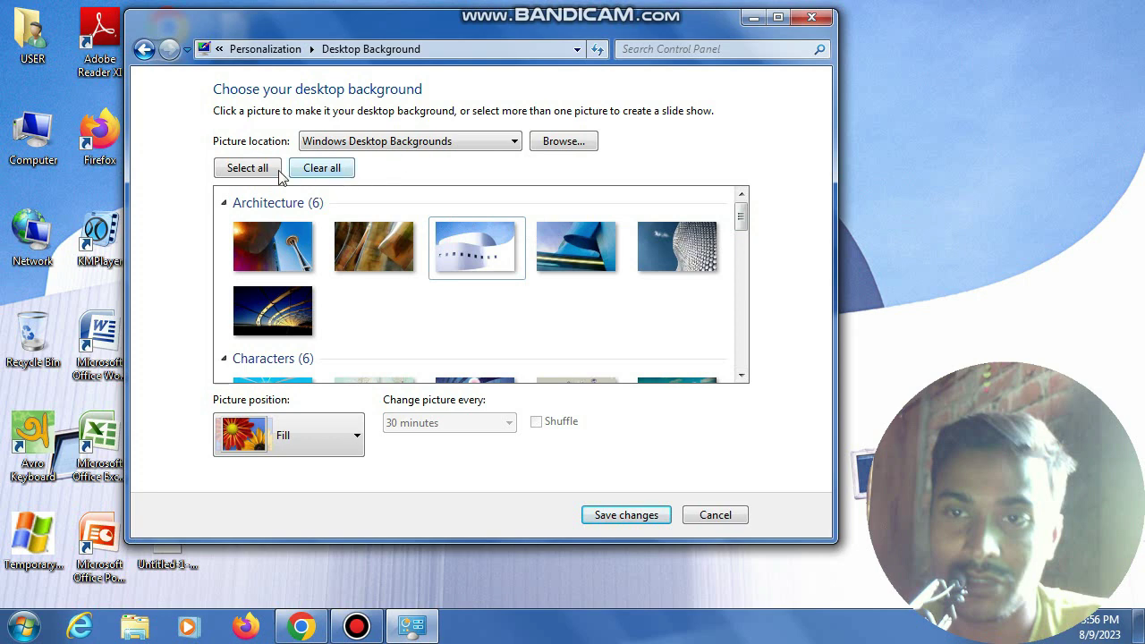
click(235, 170)
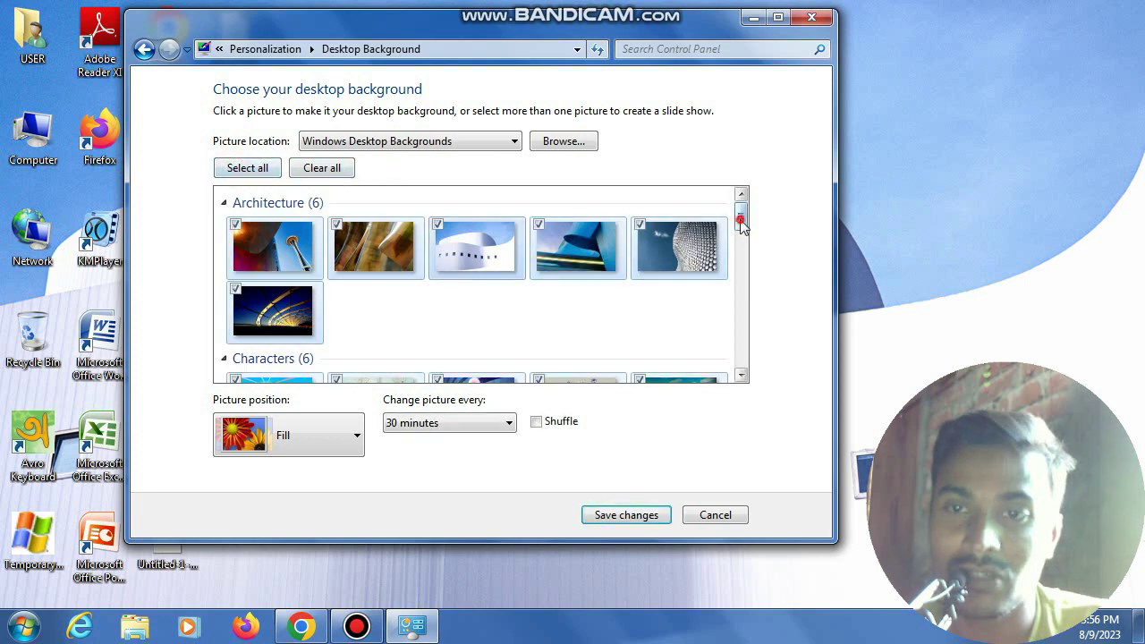
drag(740, 218, 740, 328)
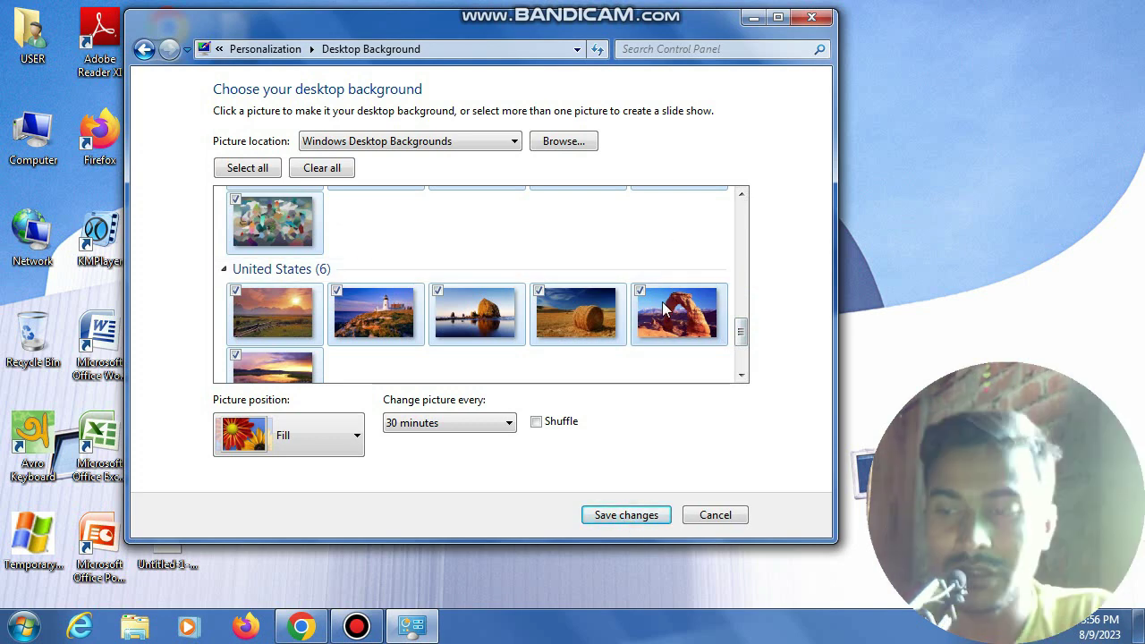
drag(740, 332, 740, 213)
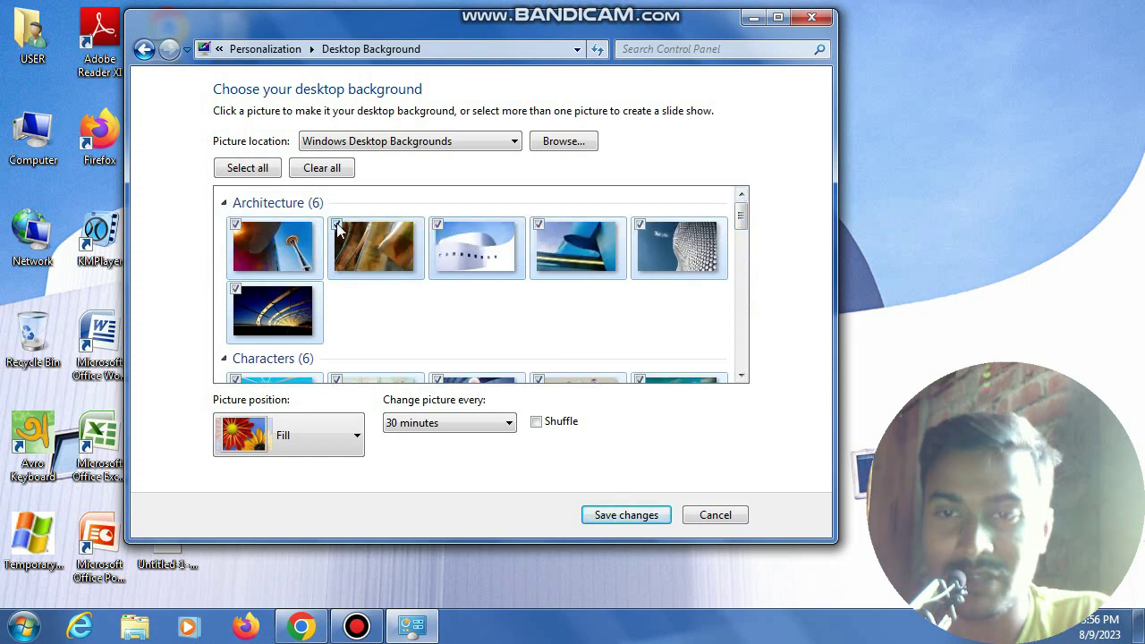
click(313, 170)
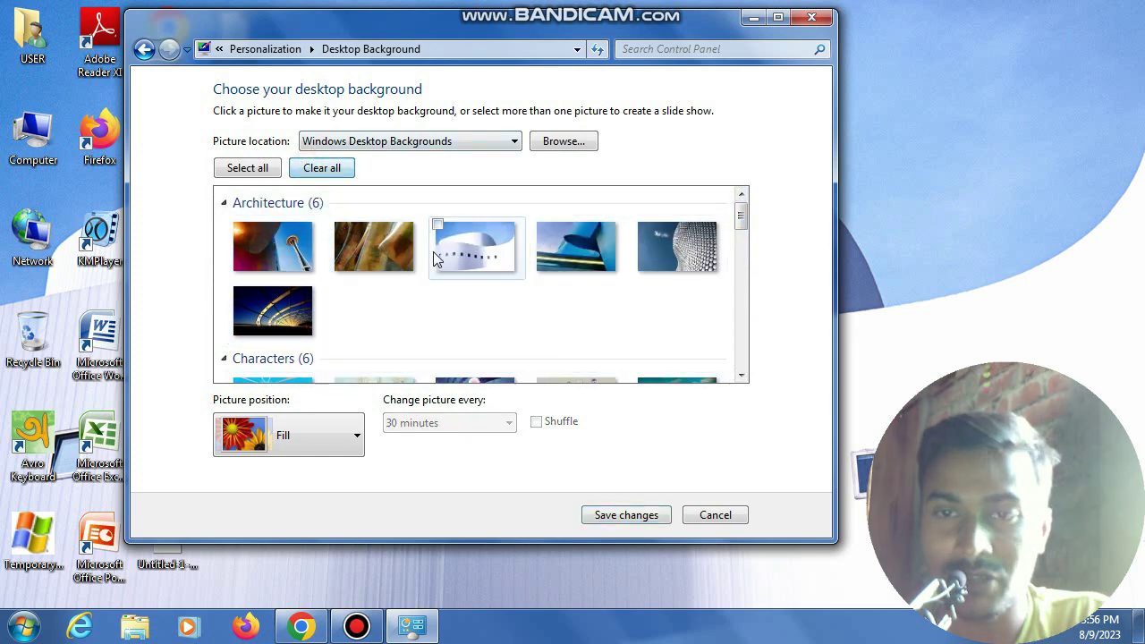
- Set the Architecture picture img17, the building covered in silver discs, as the desktop background and save the changes
click(640, 226)
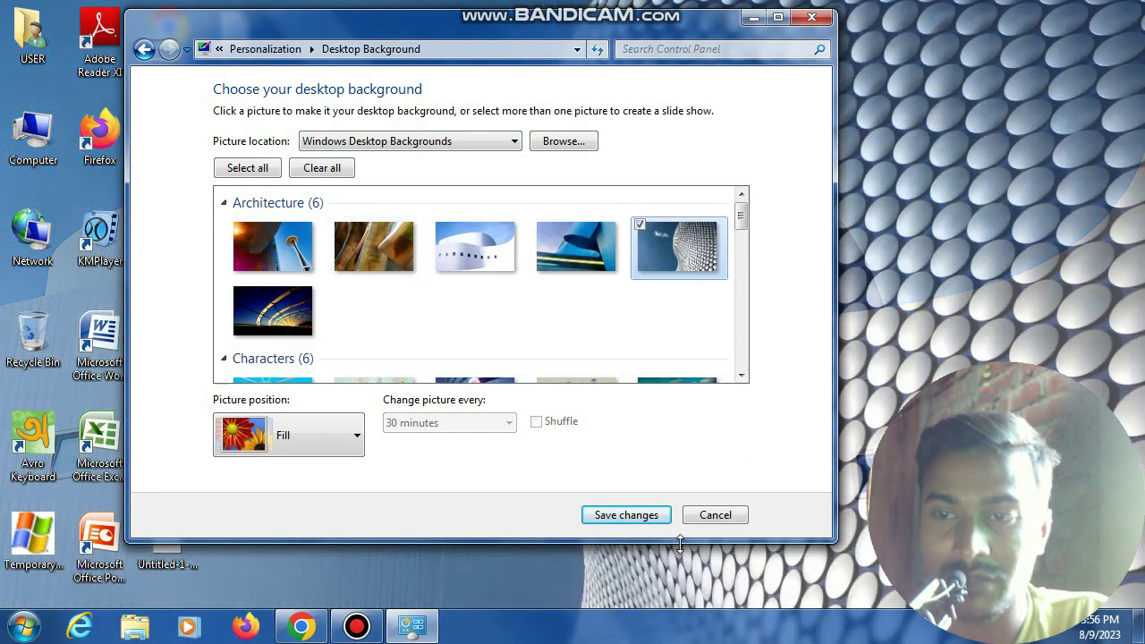
click(626, 515)
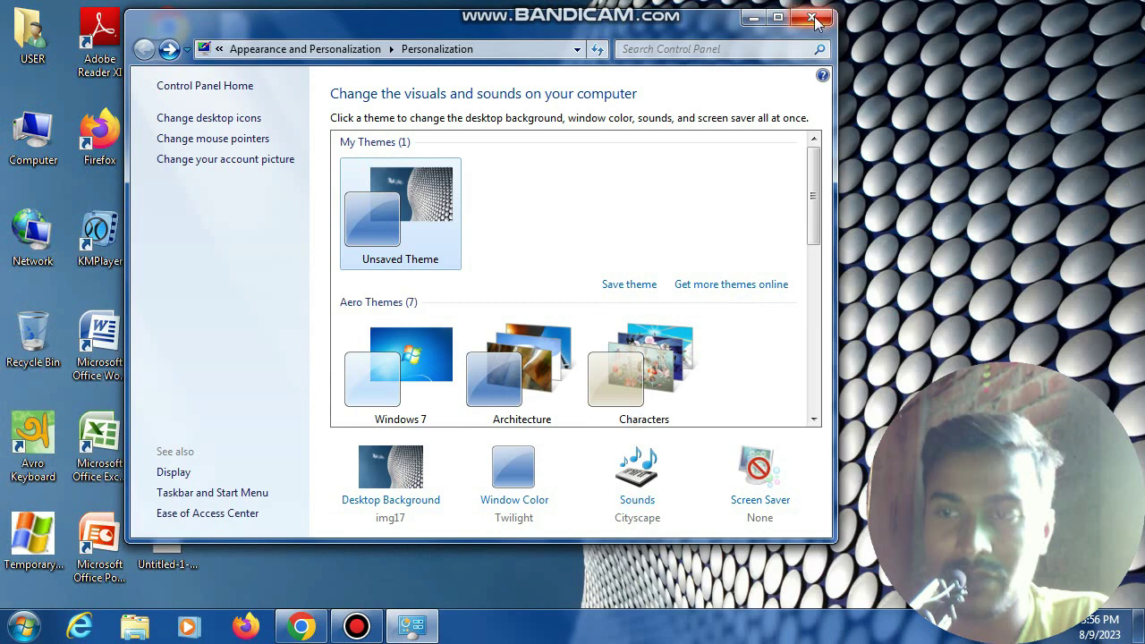
- Return to the Desktop Background settings from the Personalization window
drag(539, 25, 567, 28)
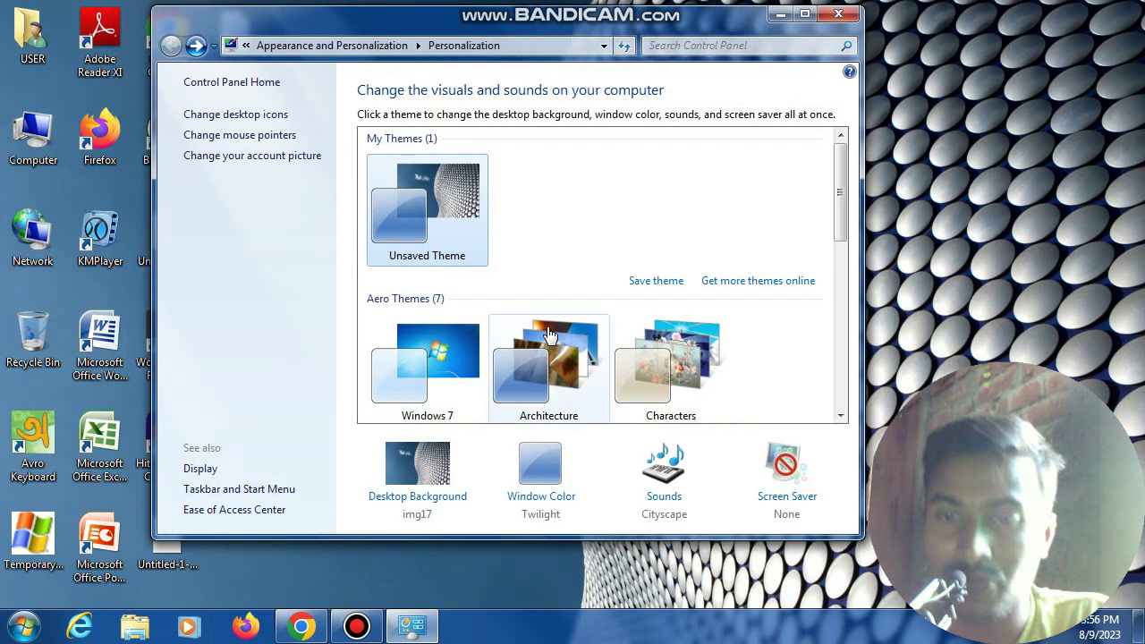
scroll(548, 335, down, 2)
scroll(548, 334, down, 2)
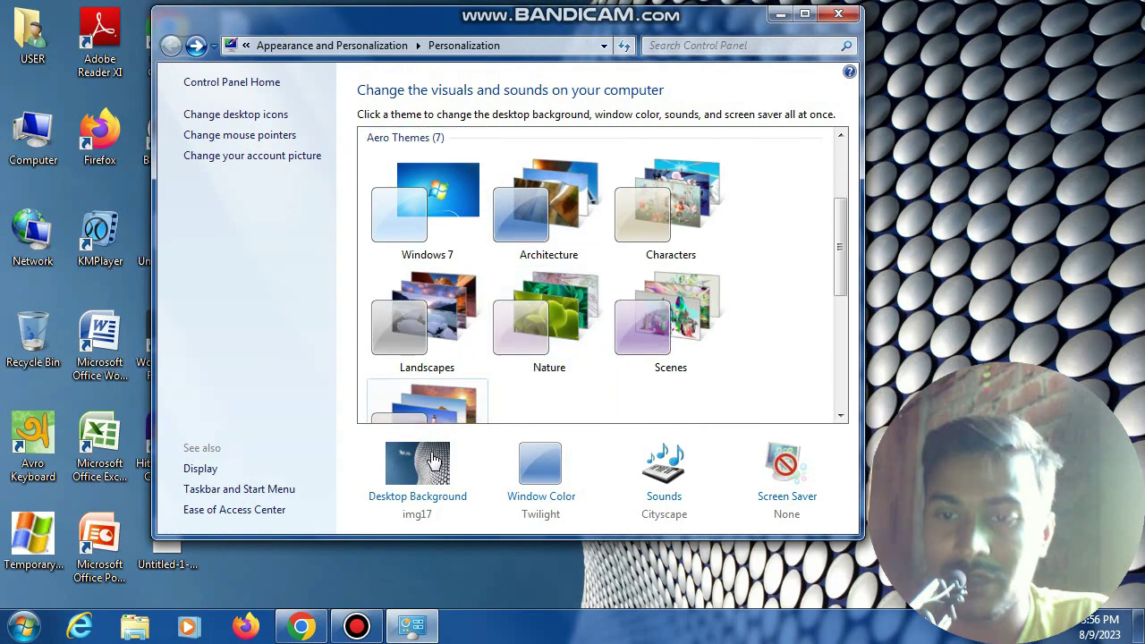
click(411, 490)
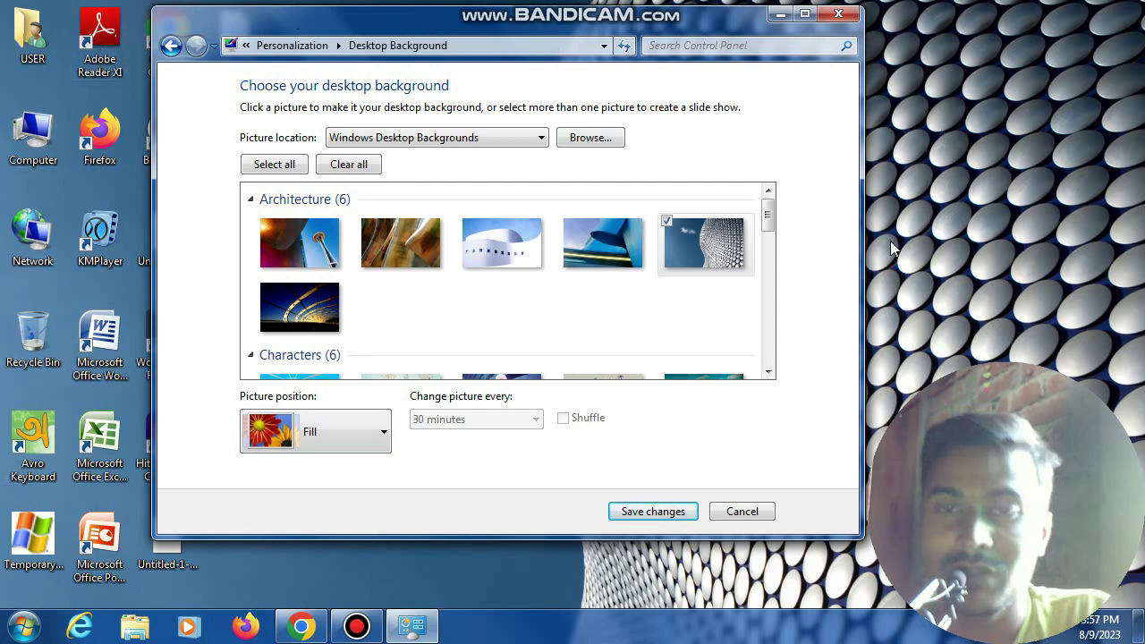
- Try the Fit, Stretch, Tile and Center picture positions for the desktop background
click(372, 447)
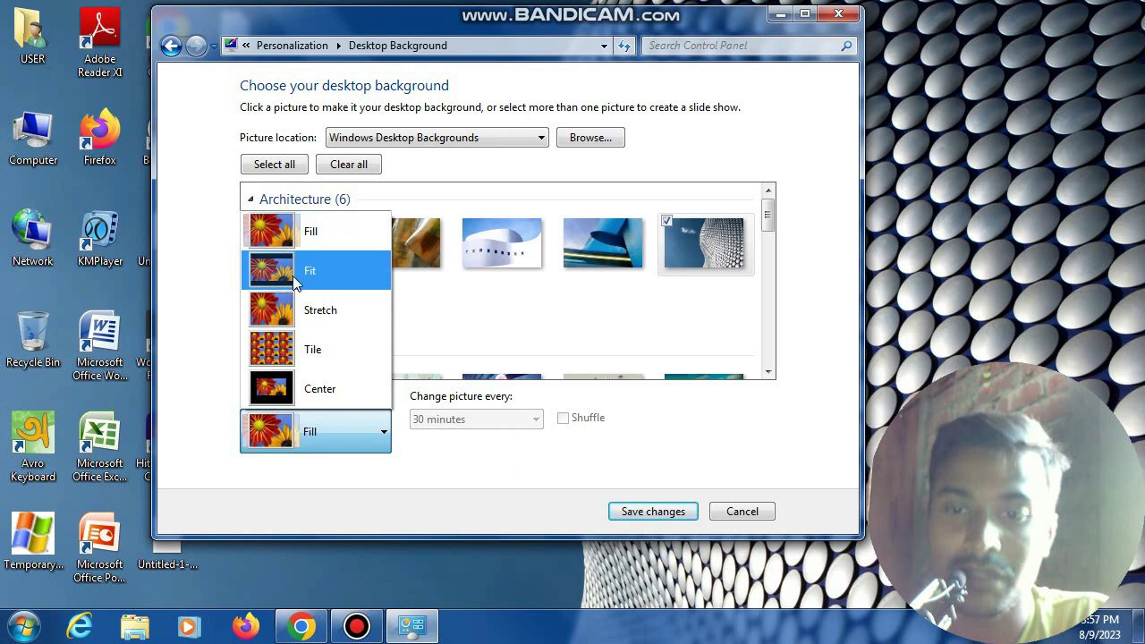
click(295, 275)
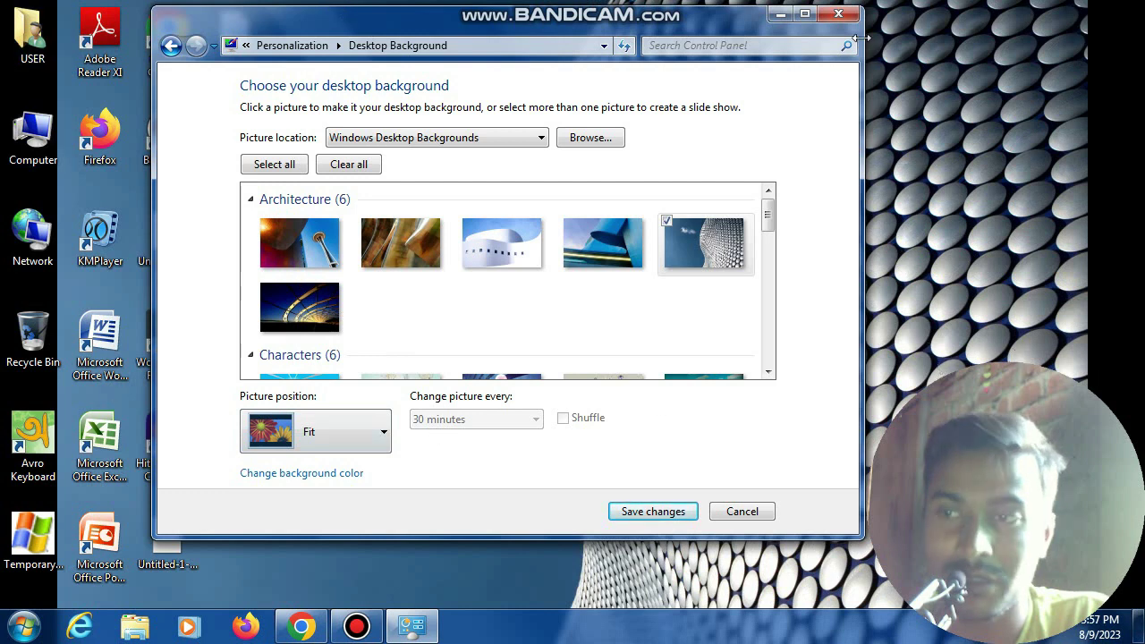
click(354, 447)
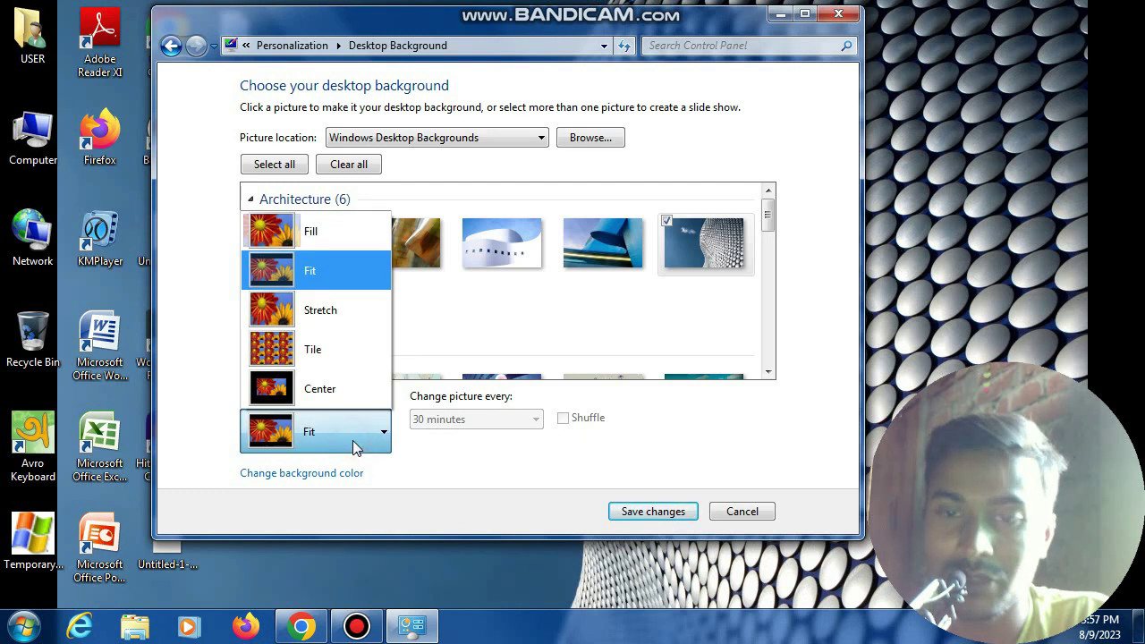
click(328, 318)
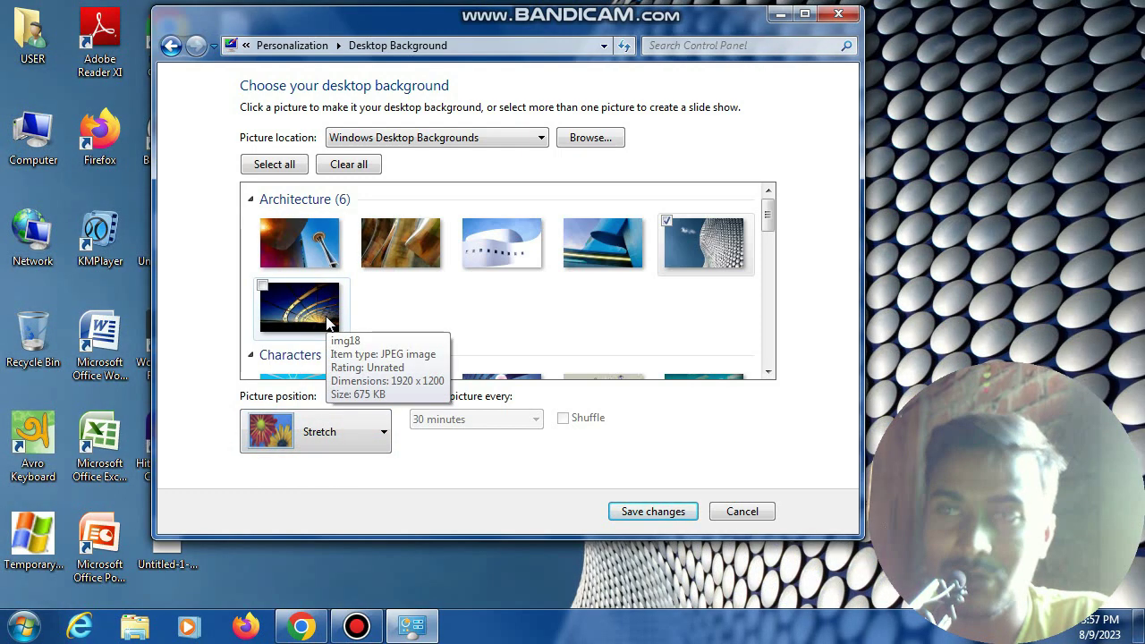
click(335, 424)
click(331, 368)
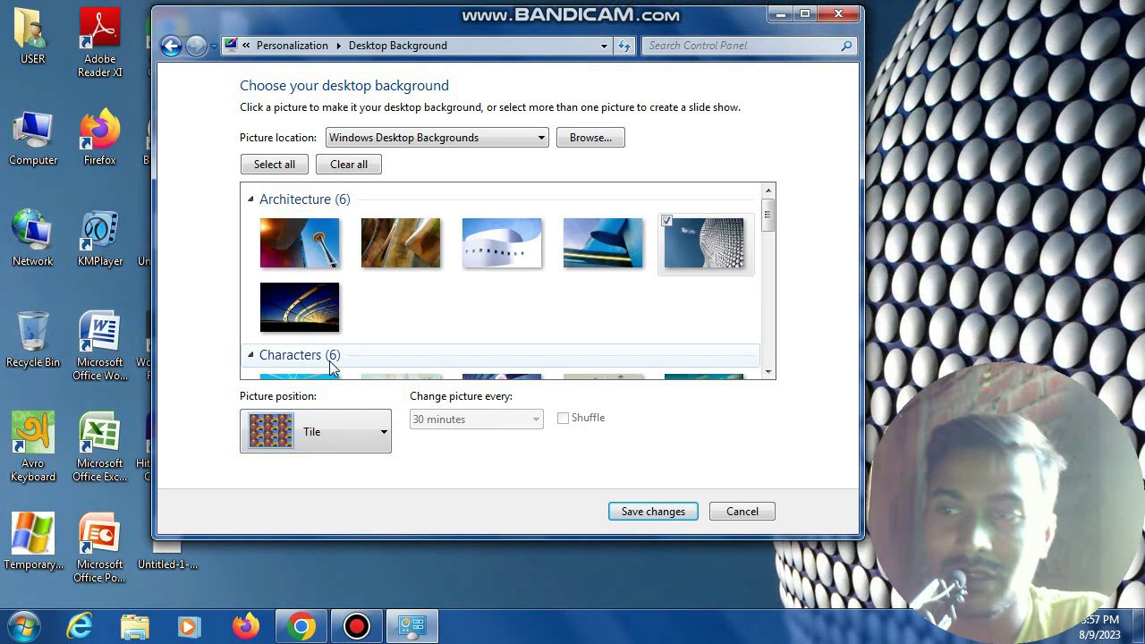
click(323, 443)
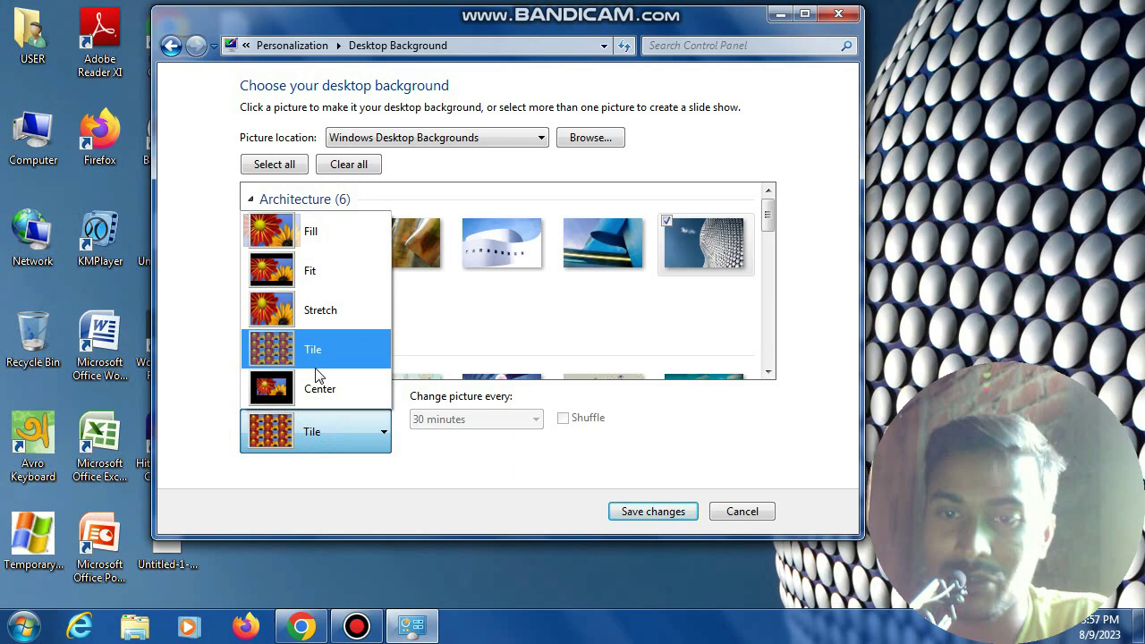
click(324, 399)
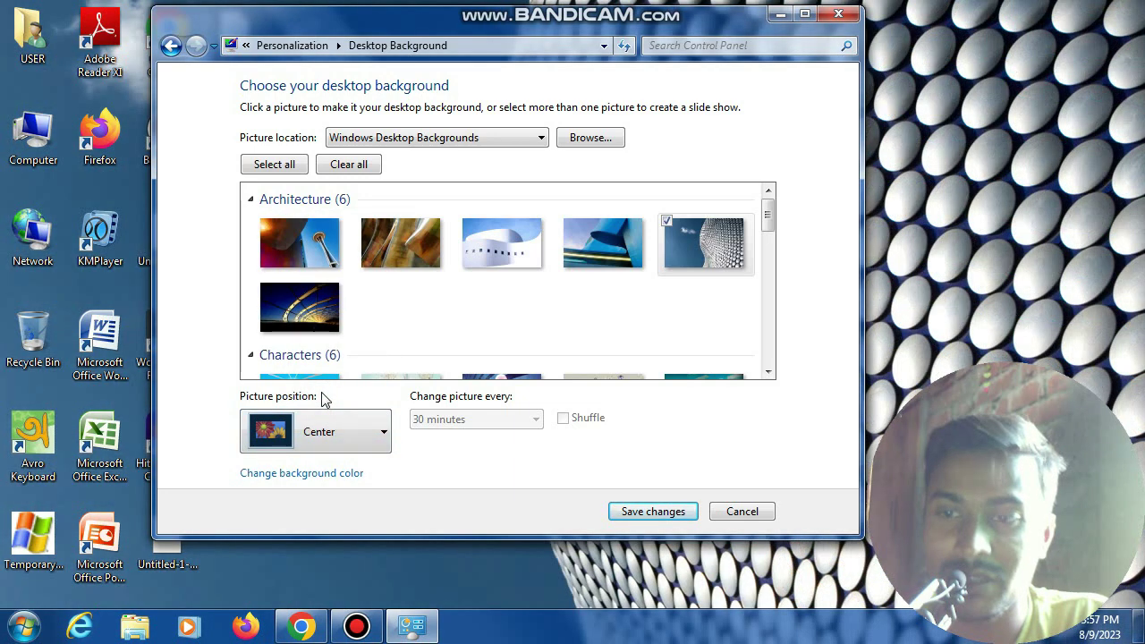
- Set the desktop background's picture position to Fill and save the changes
click(317, 431)
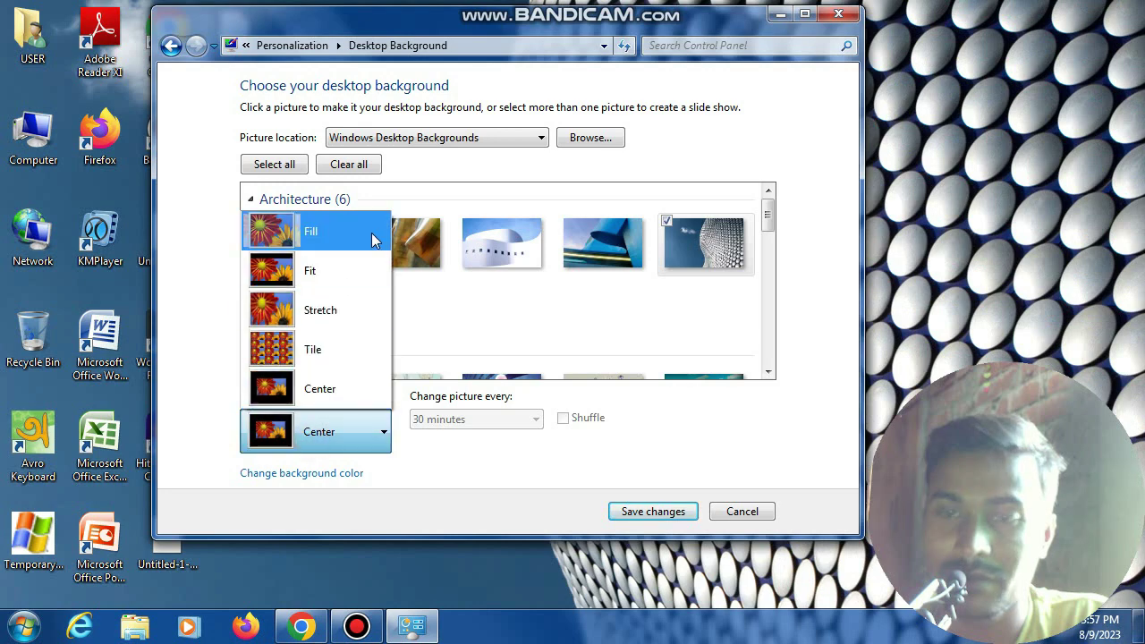
click(351, 234)
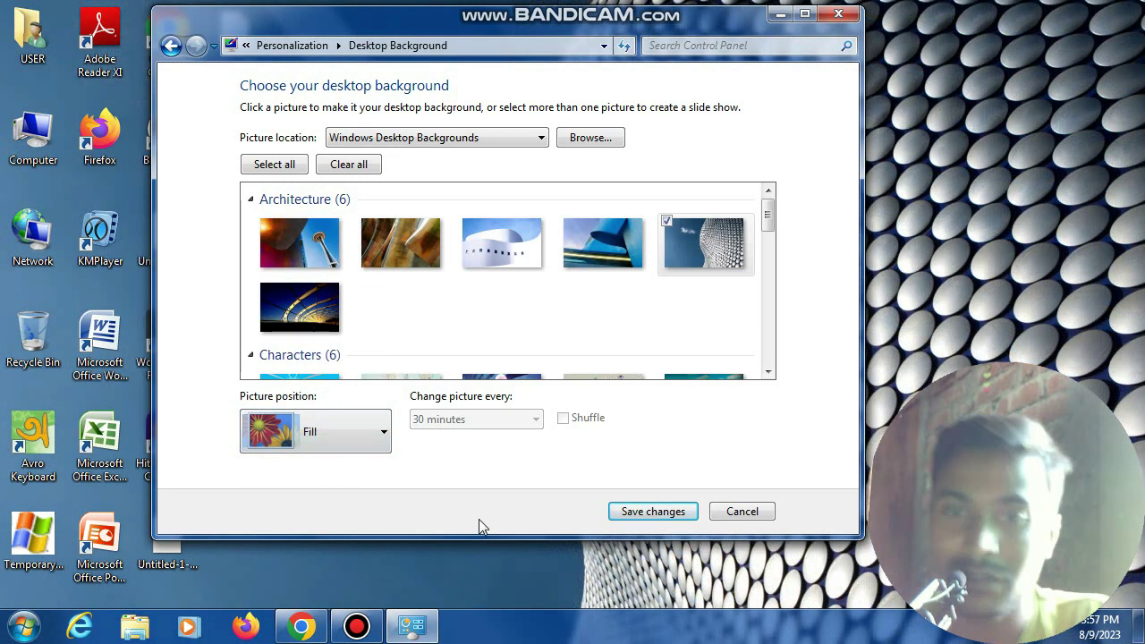
click(649, 512)
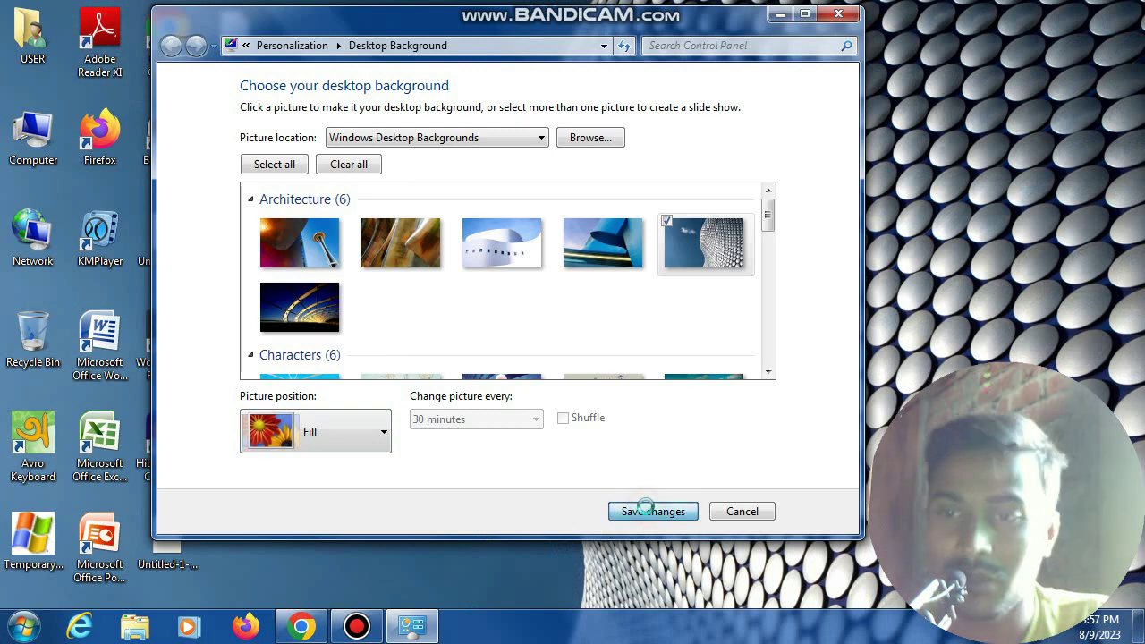
- Try the Sky window color with a lower color intensity, and return to Personalization without saving
scroll(554, 402, down, 1)
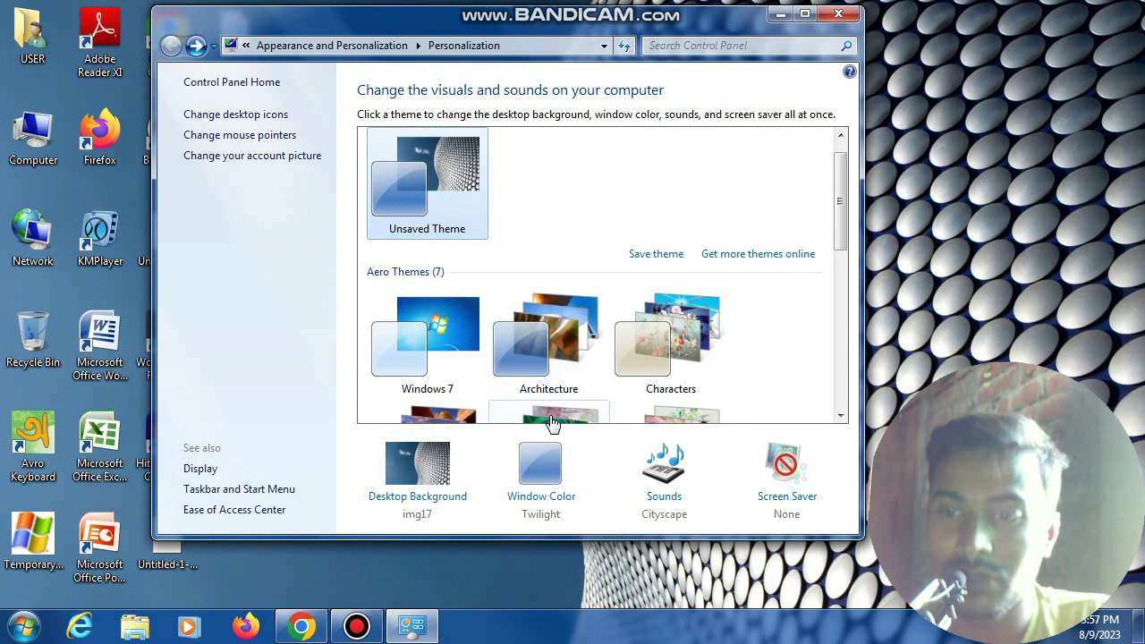
click(566, 499)
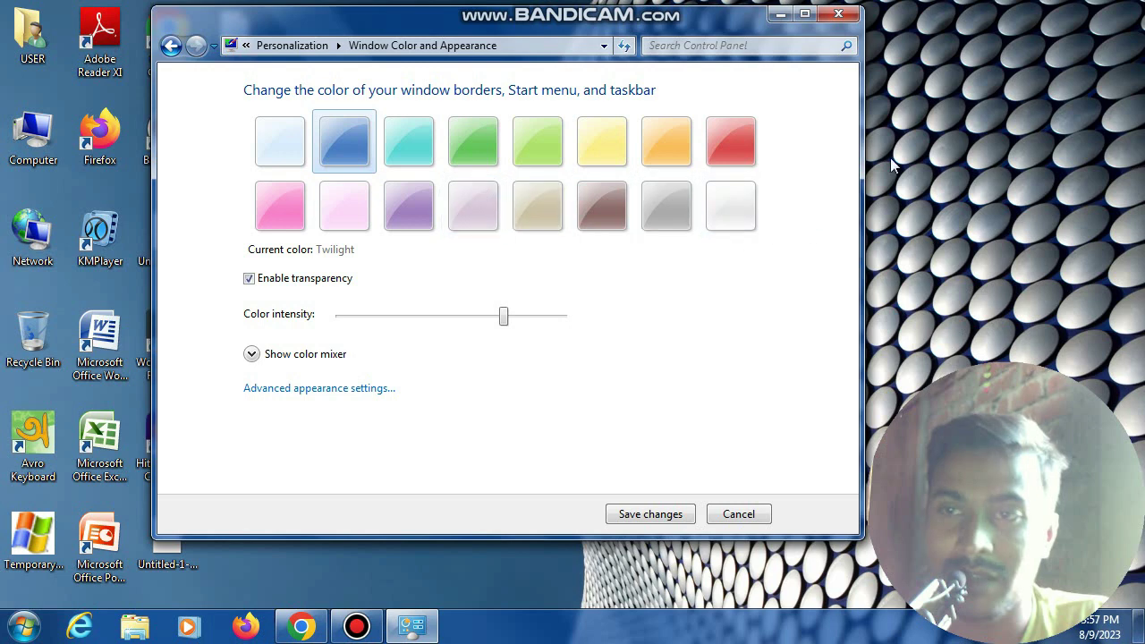
click(297, 152)
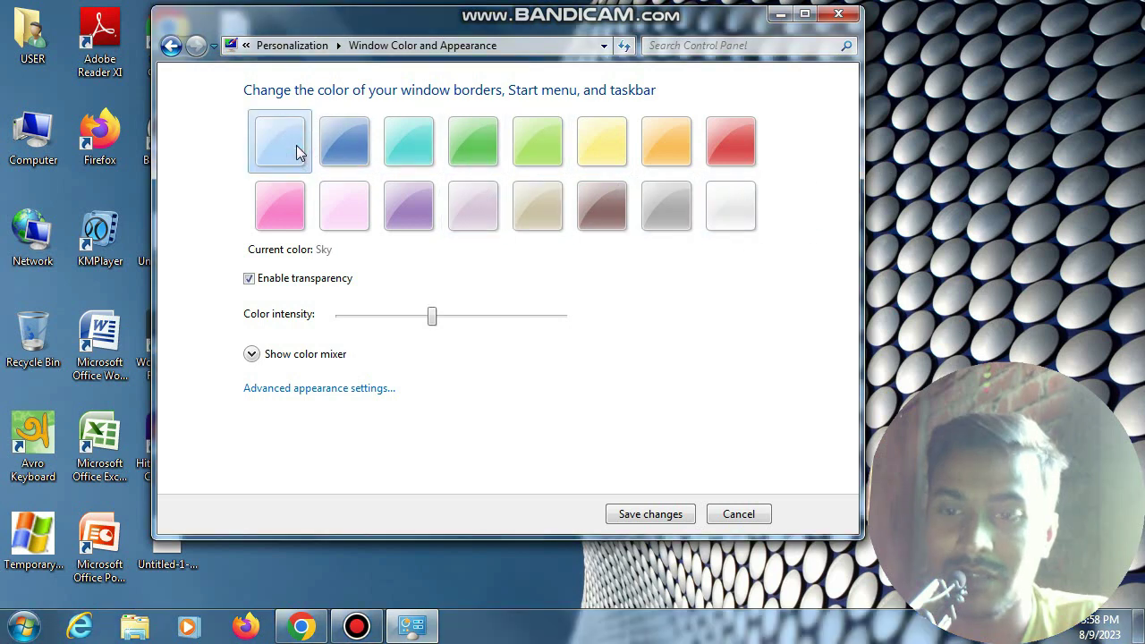
click(430, 320)
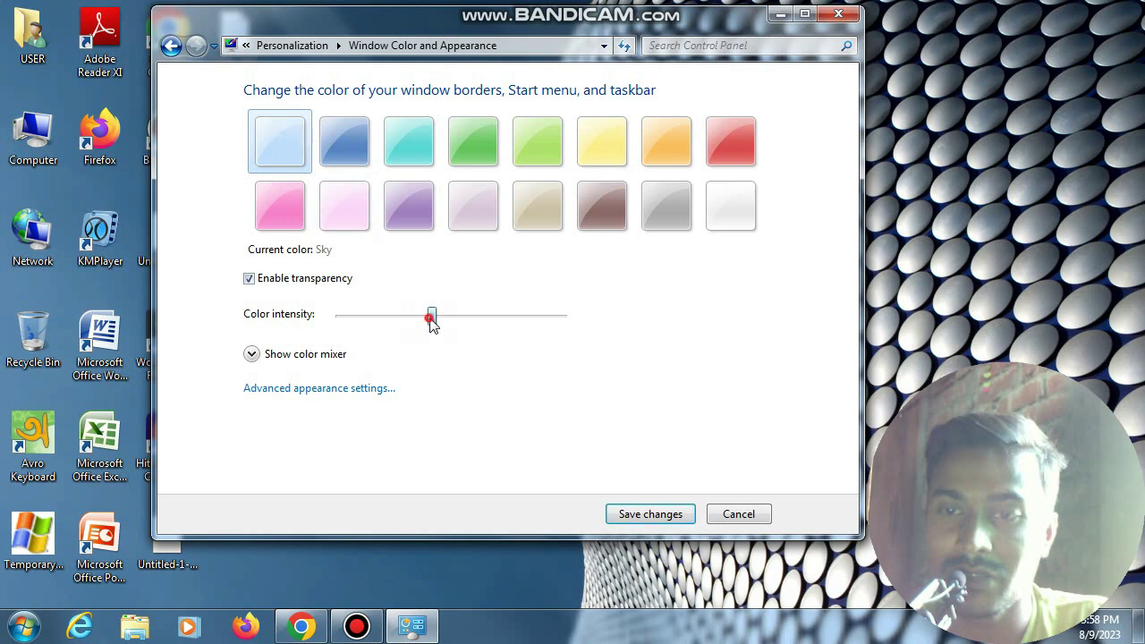
mouse_move(432, 322)
mouse_down()
mouse_move(565, 336)
mouse_move(417, 315)
mouse_move(472, 306)
mouse_move(429, 304)
mouse_up()
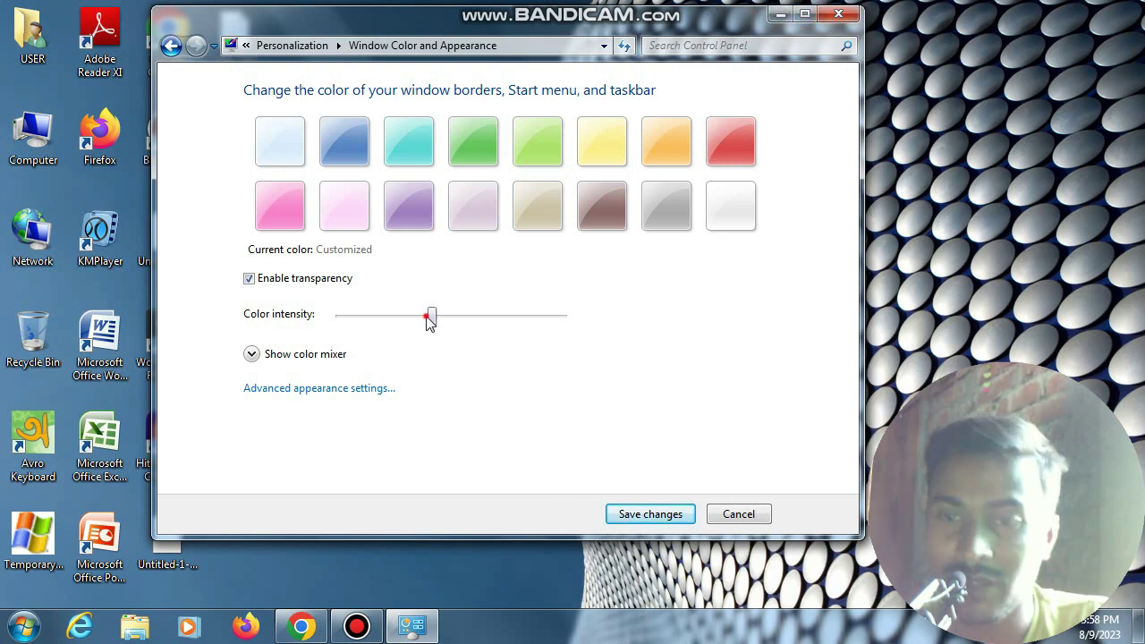
drag(428, 320, 403, 324)
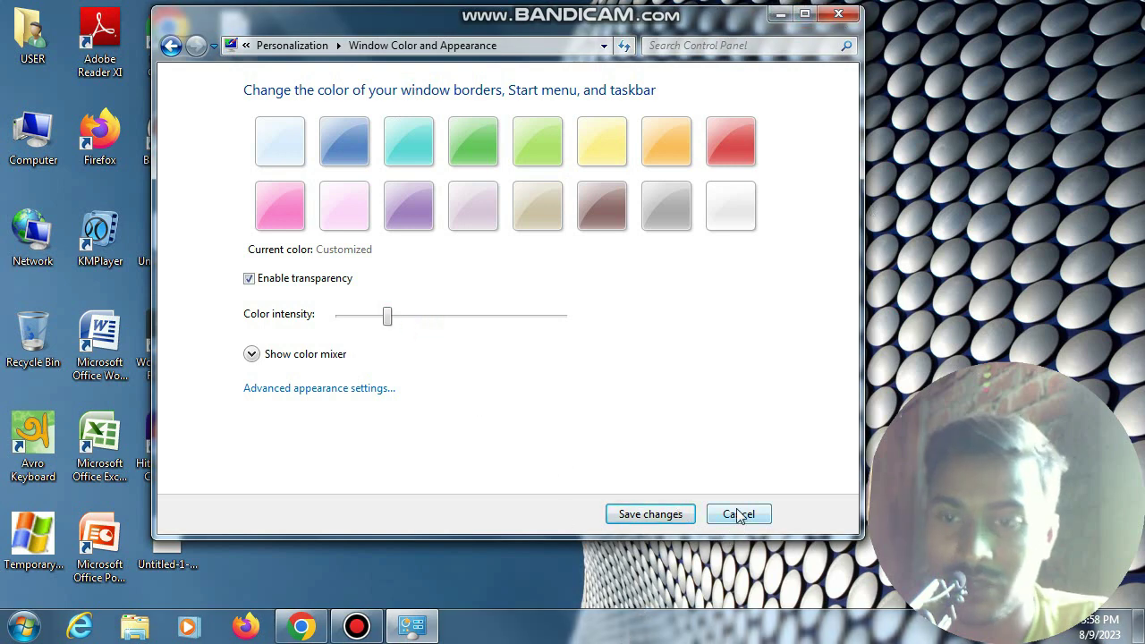
click(171, 45)
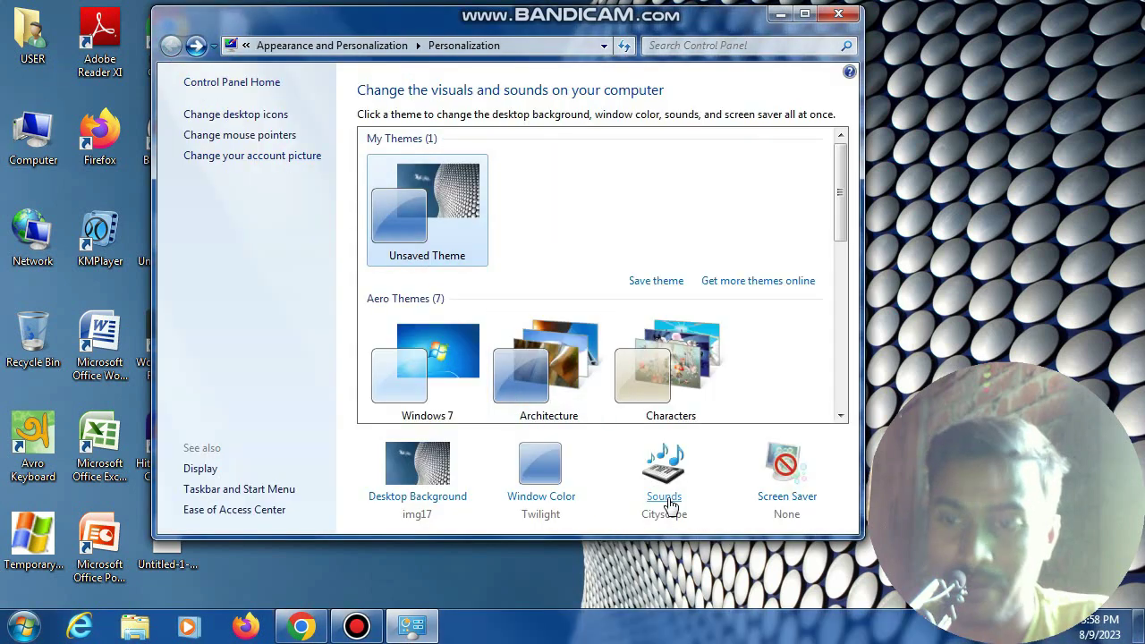
- Try the 3D Text screen saver, set the screen saver back to (None), and apply the settings
click(789, 497)
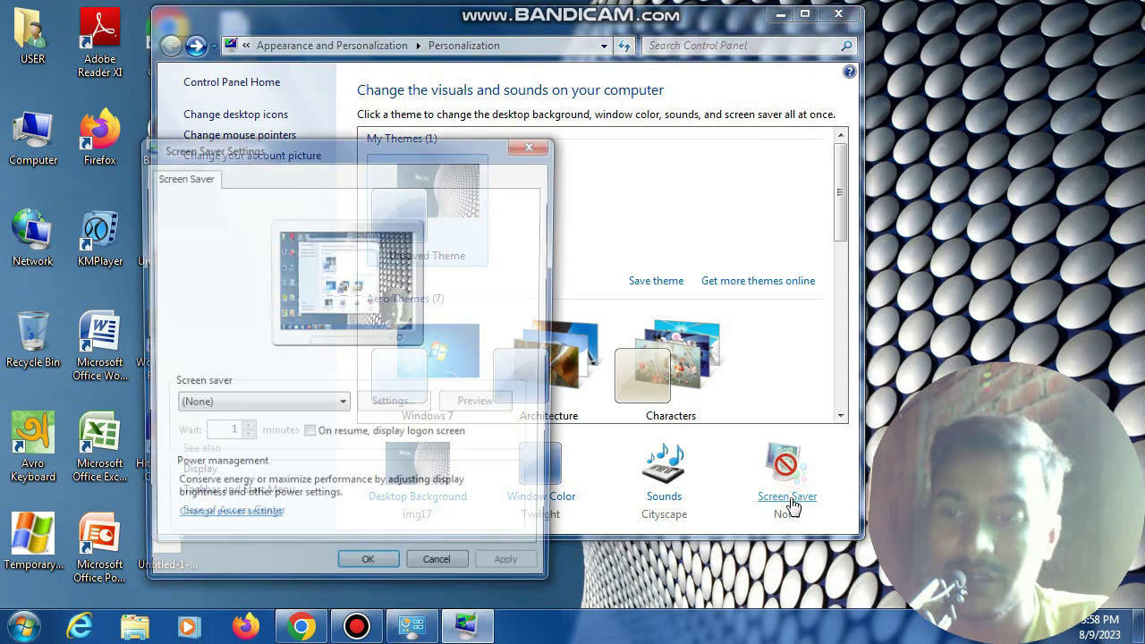
click(256, 409)
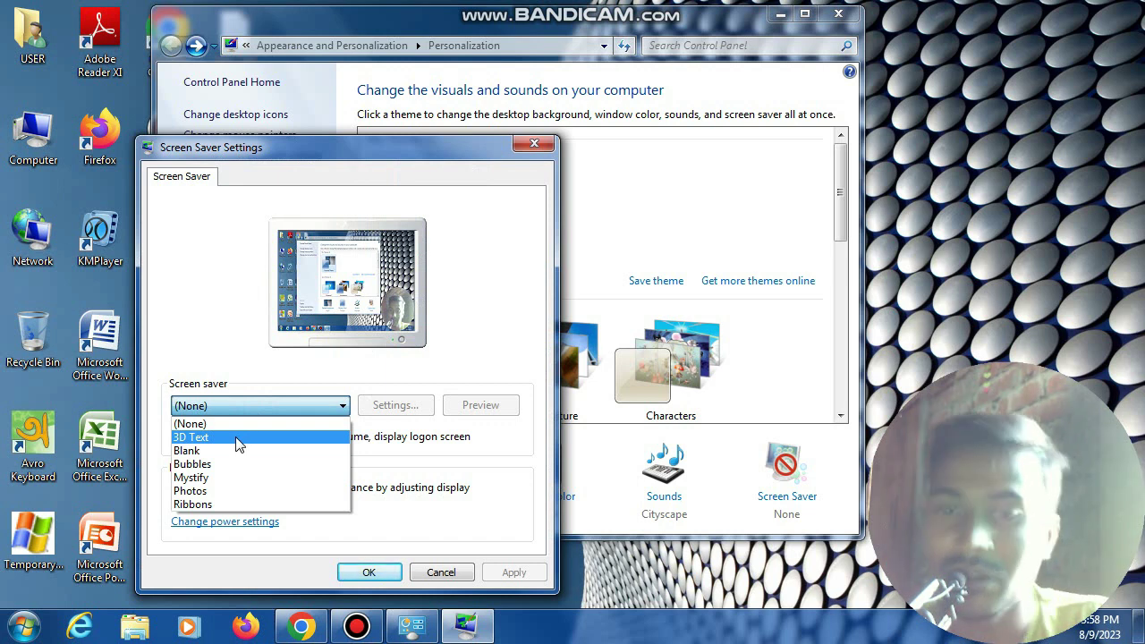
click(238, 443)
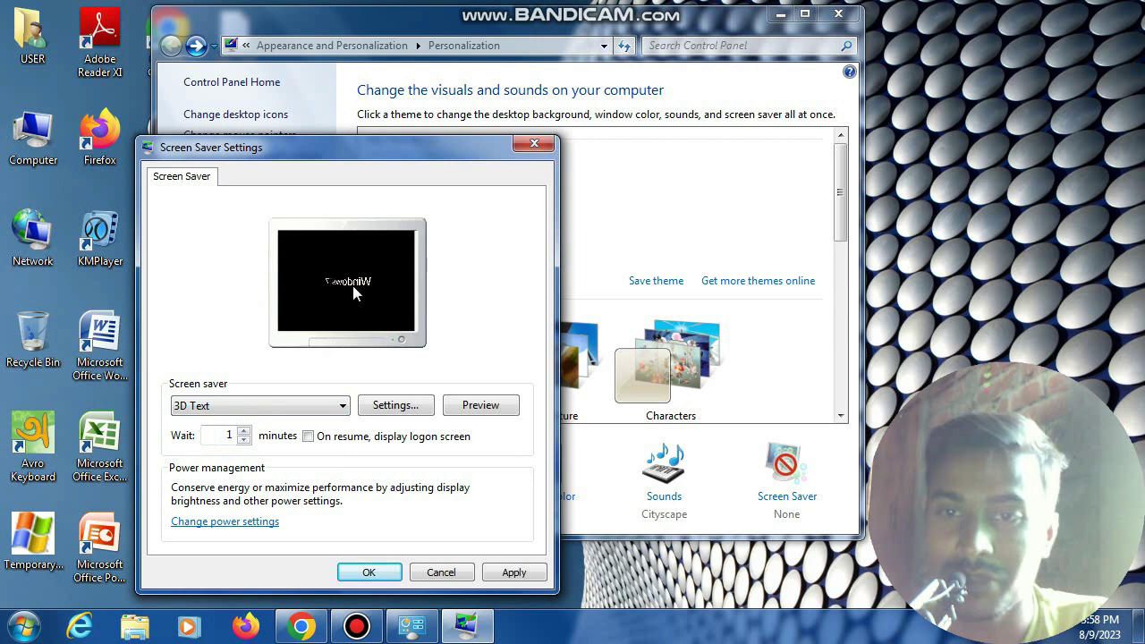
click(302, 408)
click(223, 423)
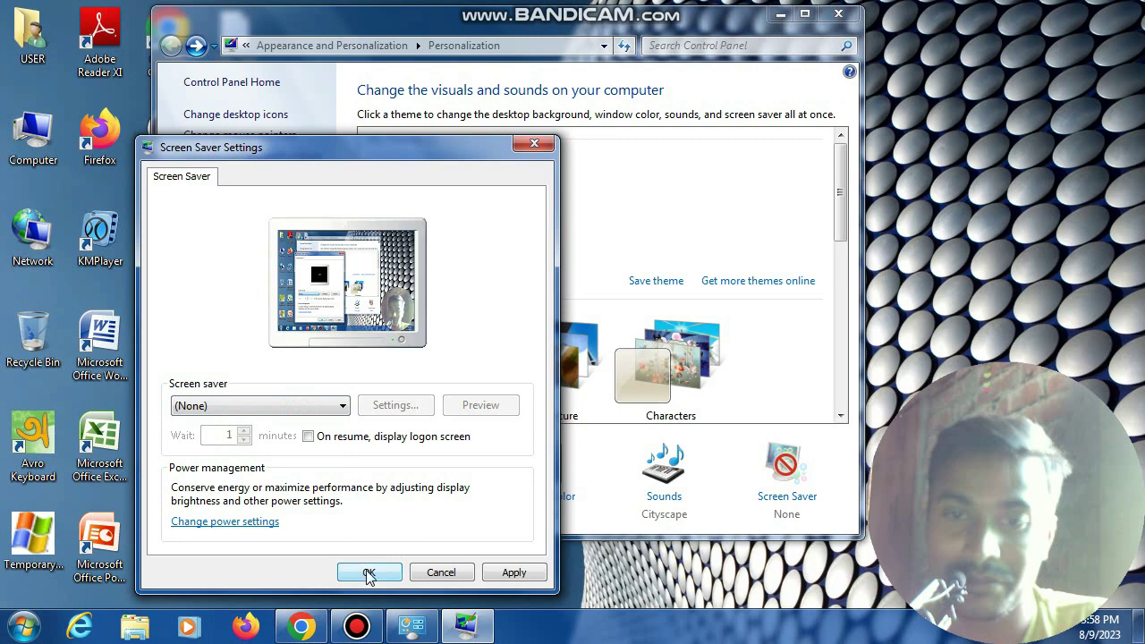
click(512, 572)
click(367, 573)
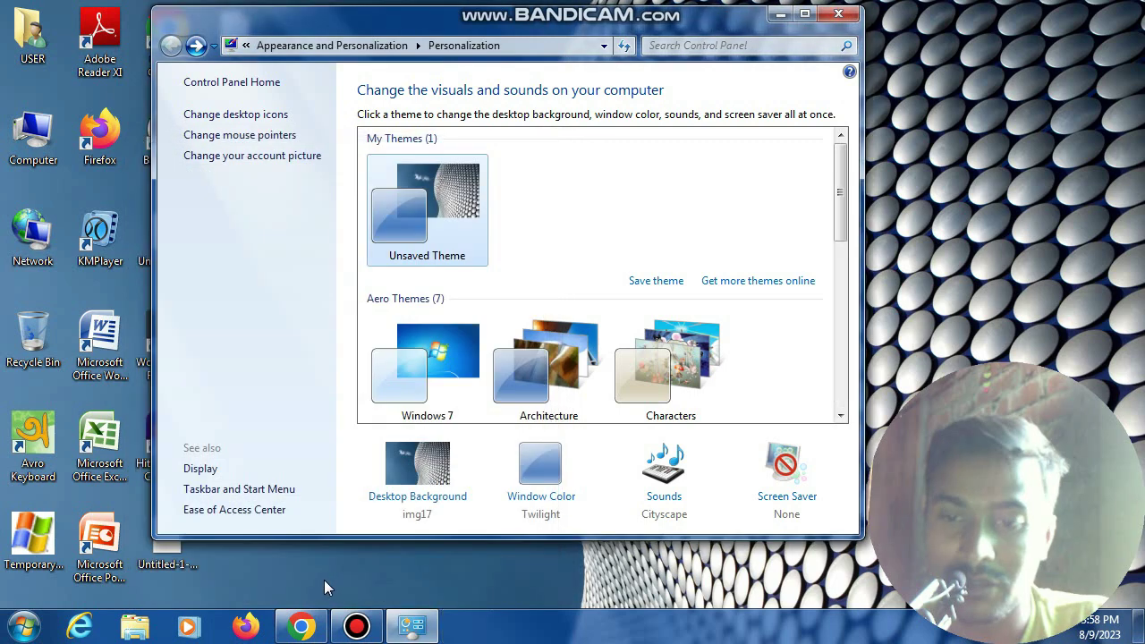
- Close the Personalization window to return to the desktop
click(837, 14)
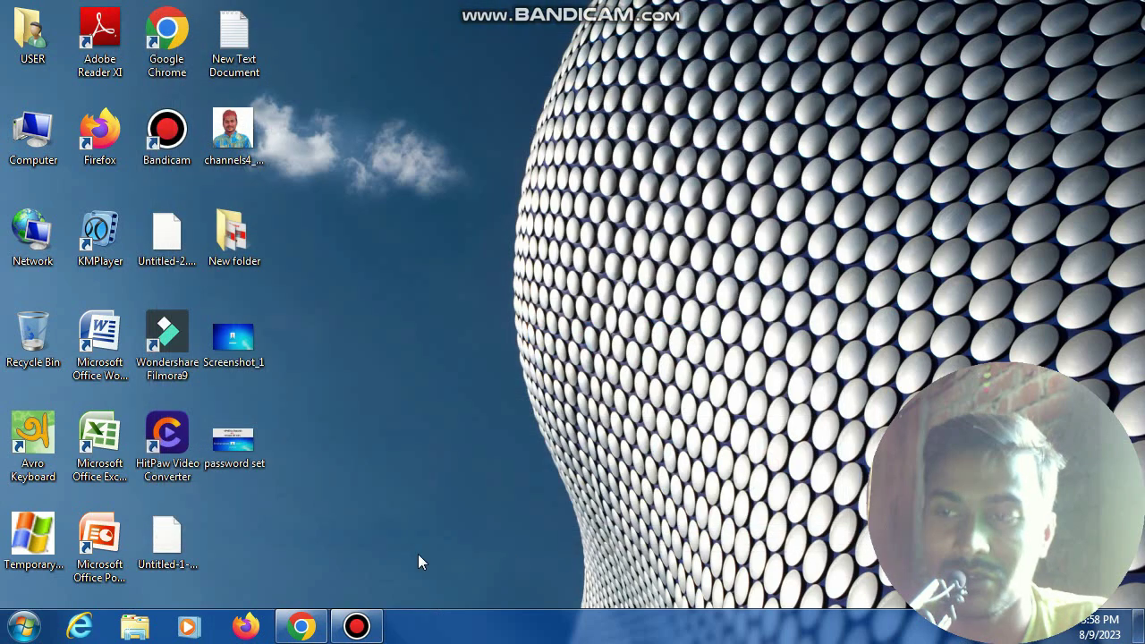